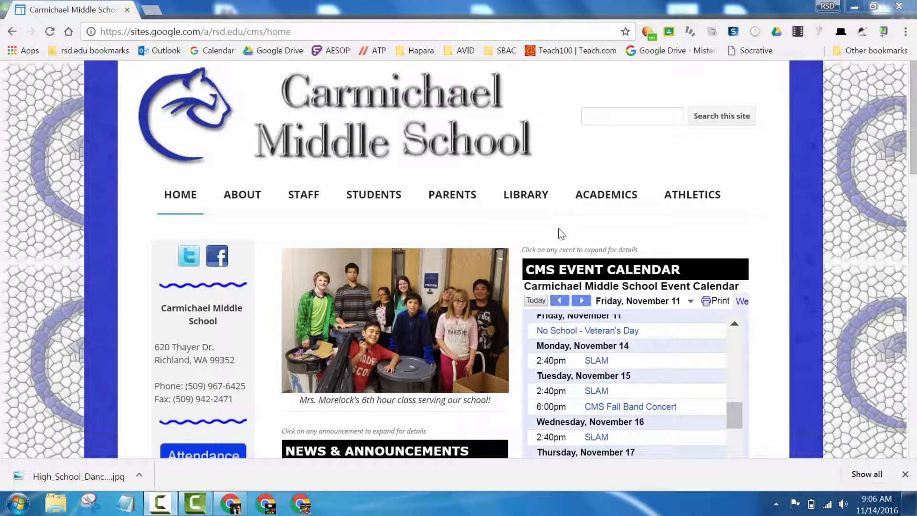
{"action": "left_click_drag", "start_coordinate": [912, 164], "coordinate": [912, 458]}
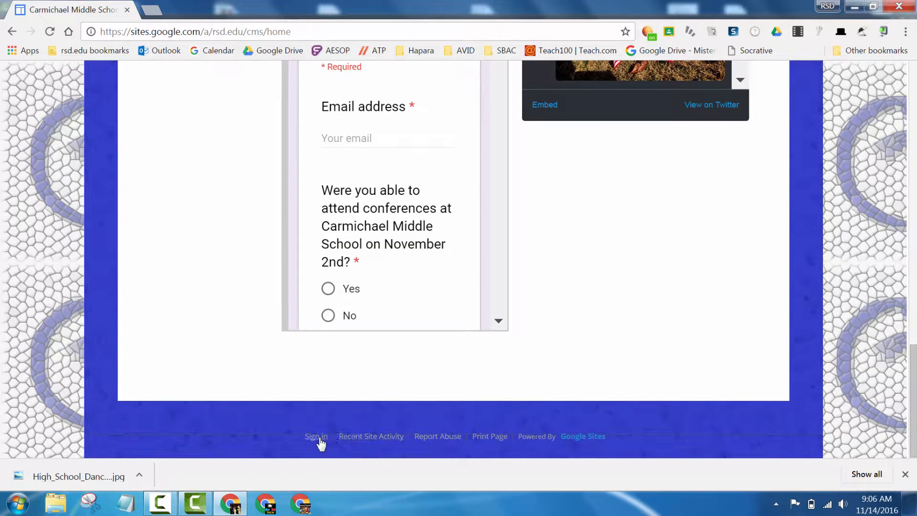
- Sign in to the Carmichael Middle School site from the footer link to get editing access
{"action": "left_click", "coordinate": [316, 436]}
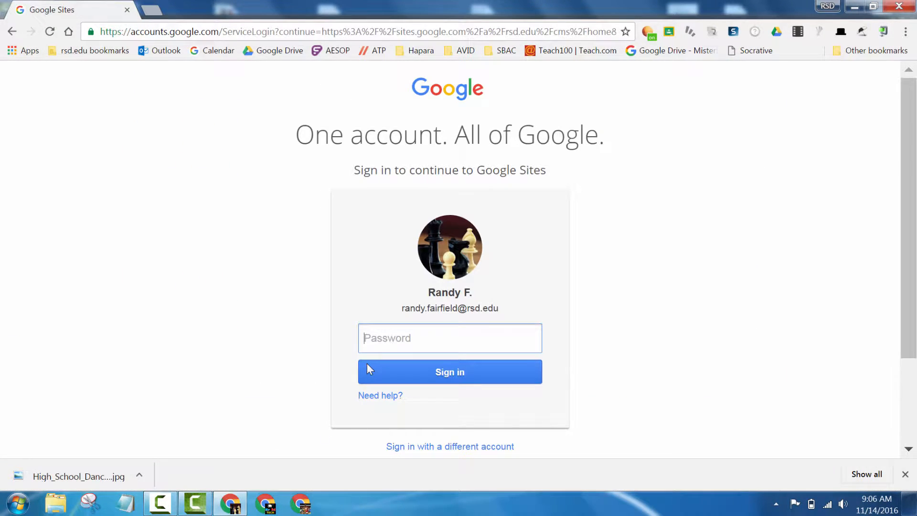
{"action": "type", "text": "•••••••"}
{"action": "key", "text": "Return"}
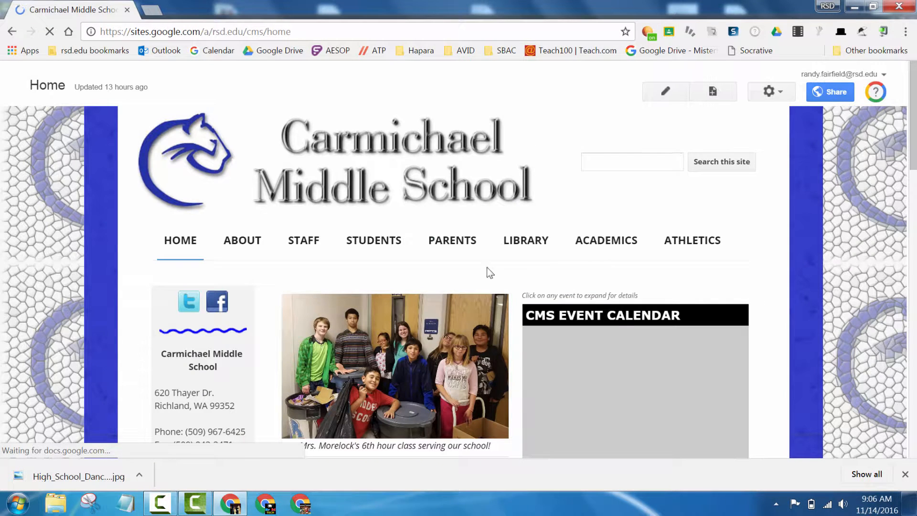
{"action": "mouse_move", "coordinate": [302, 240]}
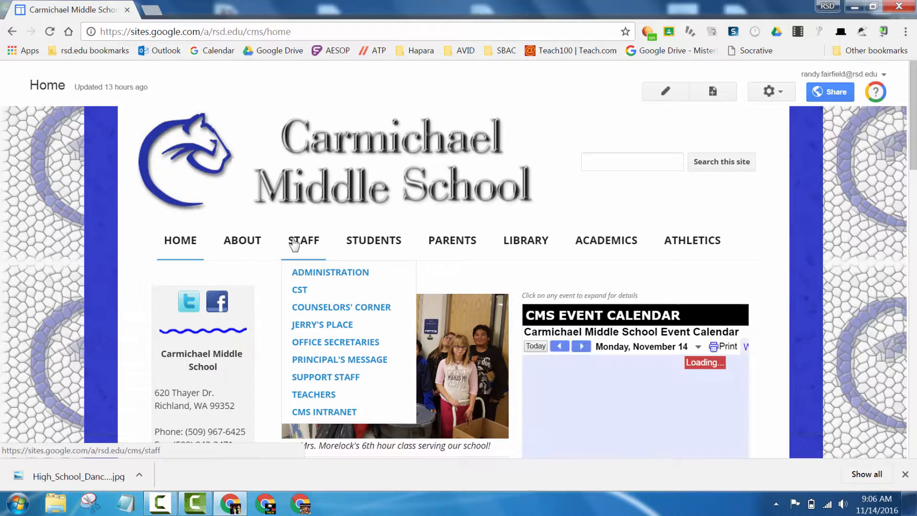
- Go to the Teachers directory page from the Staff menu
{"action": "left_click", "coordinate": [308, 396]}
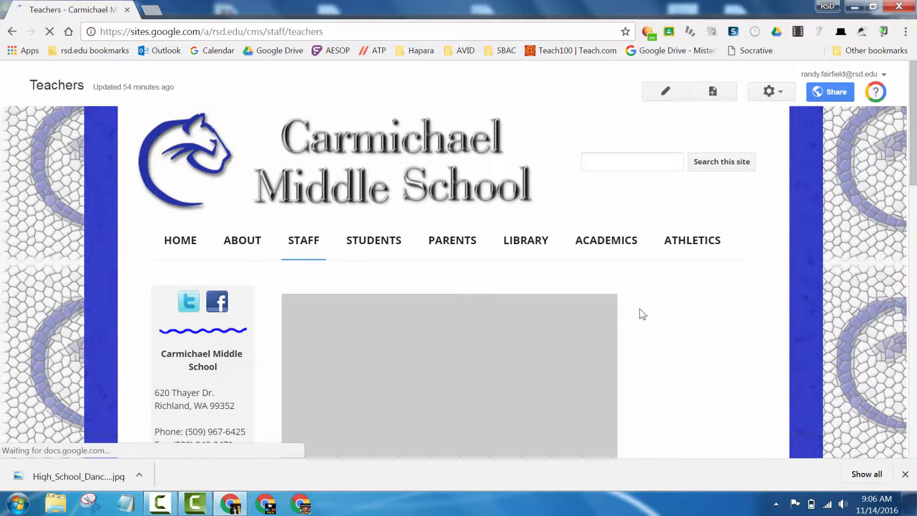
{"action": "scroll", "coordinate": [695, 315], "scroll_direction": "down", "scroll_amount": 3}
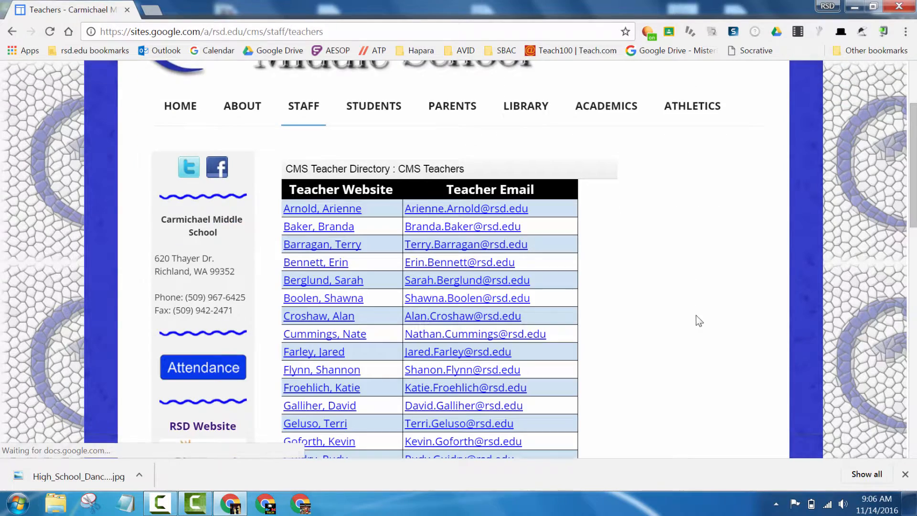
{"action": "scroll", "coordinate": [691, 319], "scroll_direction": "down", "scroll_amount": 3}
{"action": "scroll", "coordinate": [401, 309], "scroll_direction": "down", "scroll_amount": 1}
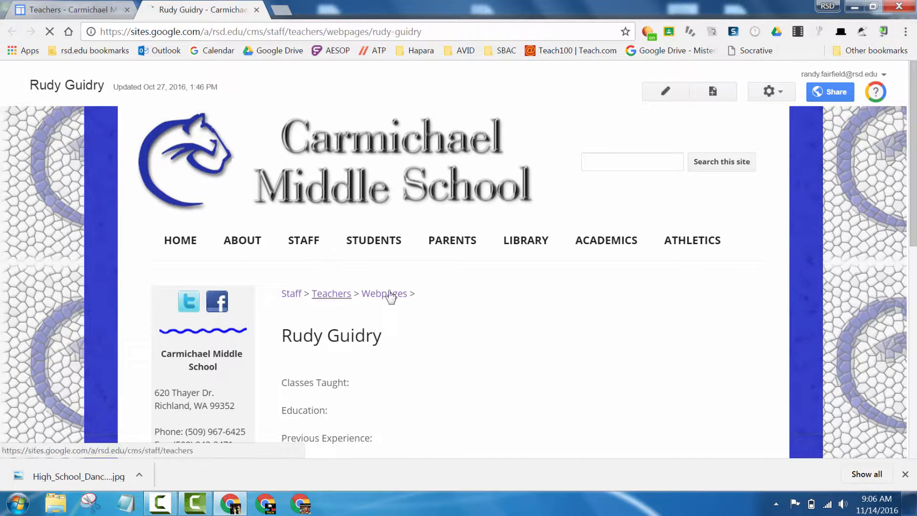
- Edit the page to list Band under Classes Taught and Washington State University under Education
{"action": "left_click", "coordinate": [666, 95]}
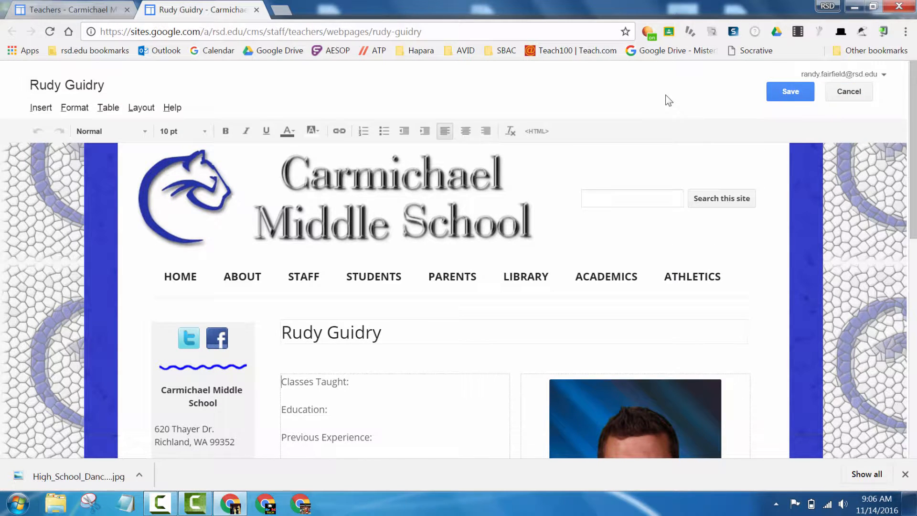
{"action": "scroll", "coordinate": [426, 247], "scroll_direction": "down", "scroll_amount": 5}
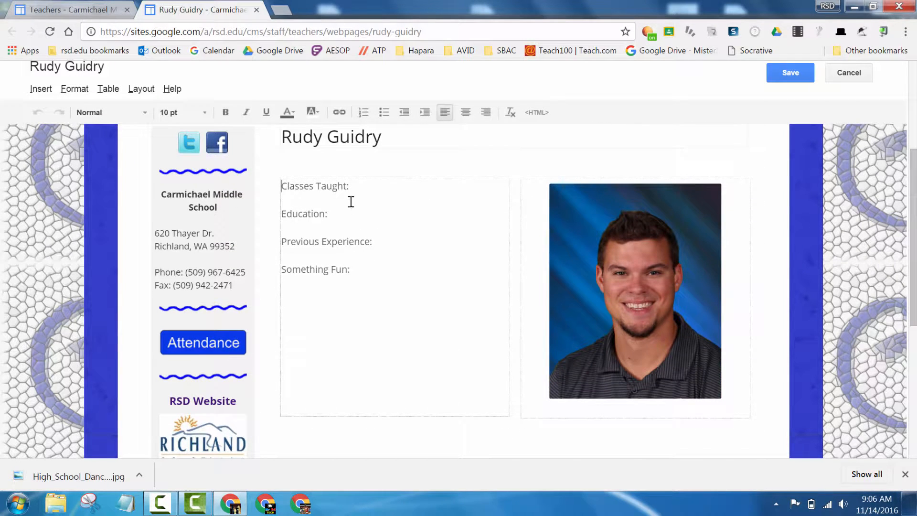
{"action": "left_click", "coordinate": [349, 188]}
{"action": "key", "text": "Return"}
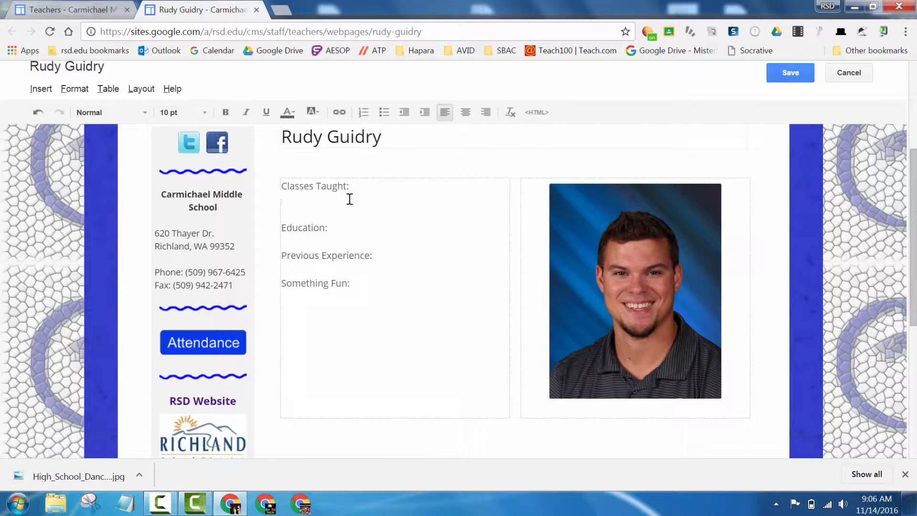
{"action": "type", "text": "Band"}
{"action": "key", "text": "Return"}
{"action": "type", "text": "Washing"}
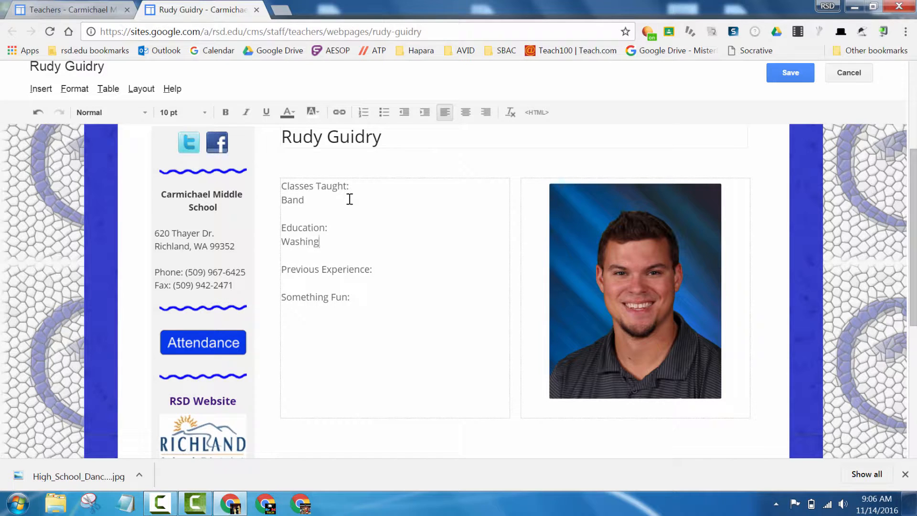
{"action": "type", "text": "ton State"}
{"action": "type", "text": " Unv"}
{"action": "key", "text": "BackSpace"}
{"action": "type", "text": "iversity"}
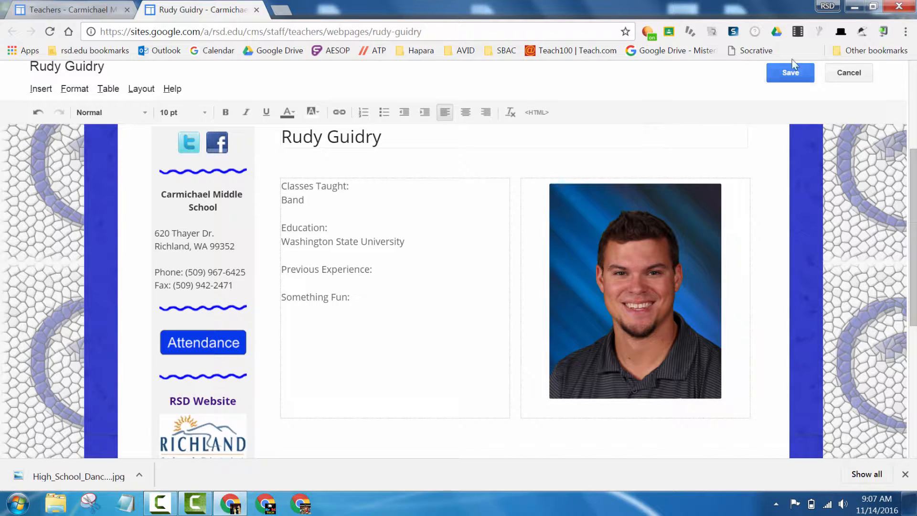
- Save the teacher page changes, then reopen it for editing with the cursor under Something Fun
{"action": "left_click", "coordinate": [786, 74]}
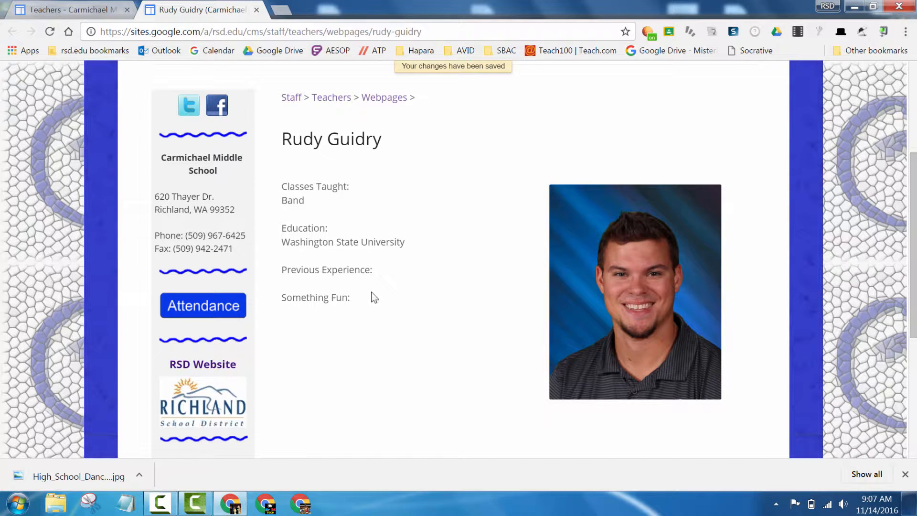
{"action": "scroll", "coordinate": [410, 289], "scroll_direction": "up", "scroll_amount": 5}
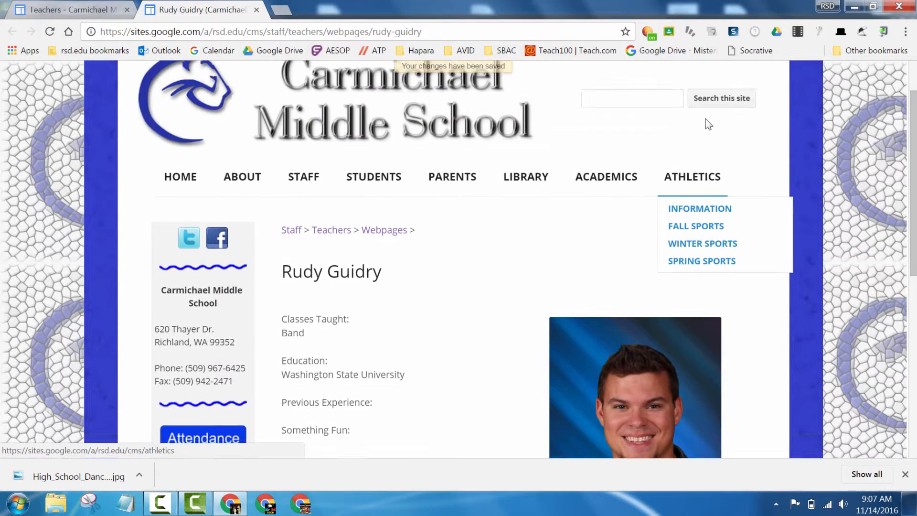
{"action": "scroll", "coordinate": [409, 289], "scroll_direction": "up", "scroll_amount": 3}
{"action": "left_click", "coordinate": [665, 91]}
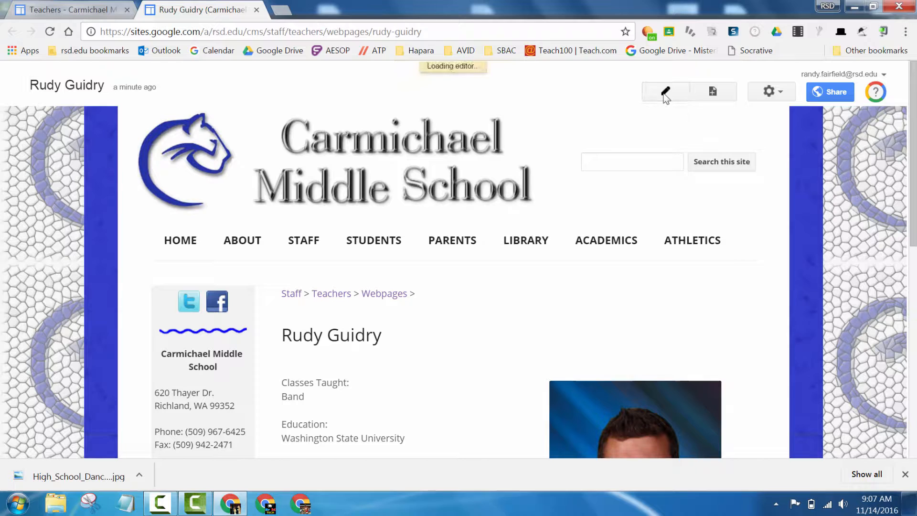
{"action": "scroll", "coordinate": [492, 275], "scroll_direction": "down", "scroll_amount": 2}
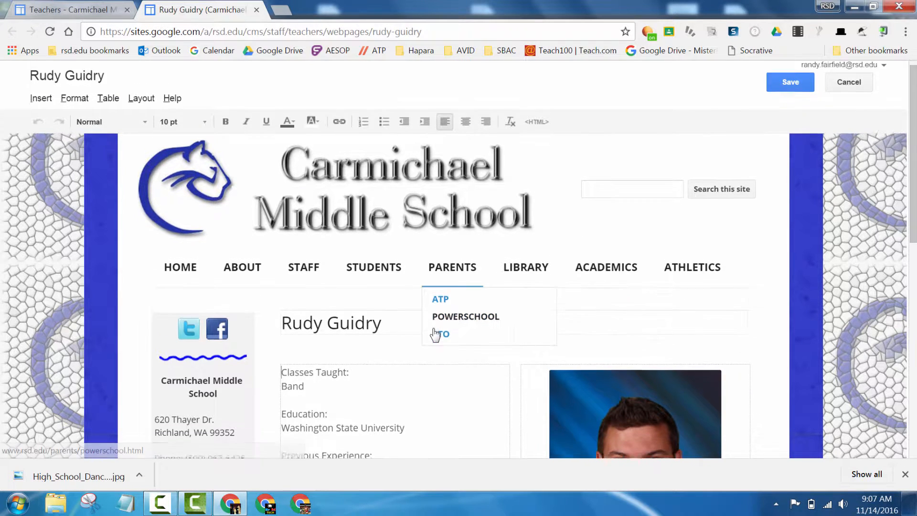
{"action": "scroll", "coordinate": [429, 322], "scroll_direction": "down", "scroll_amount": 2}
{"action": "scroll", "coordinate": [401, 358], "scroll_direction": "down", "scroll_amount": 1}
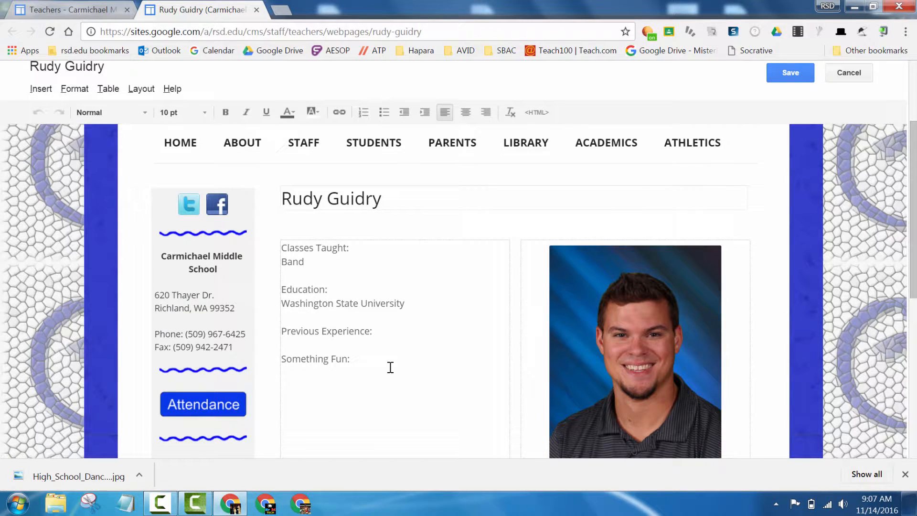
{"action": "left_click", "coordinate": [389, 367]}
- Show the Insert menu listing images, links and gadgets that can be added
{"action": "left_click", "coordinate": [41, 88]}
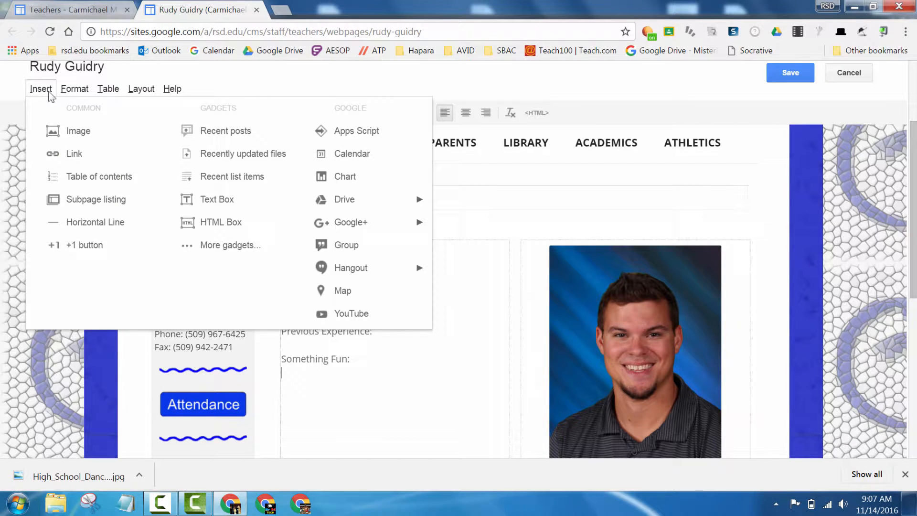